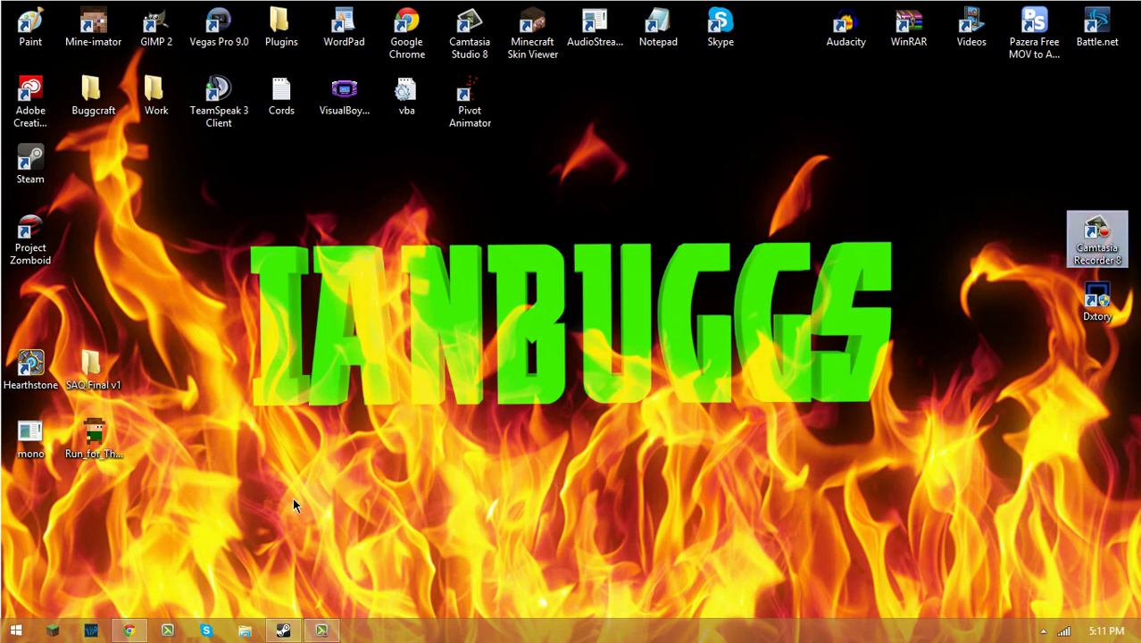
Step: Launch File Explorer from the taskbar, showing This PC's folders and drives
click(245, 630)
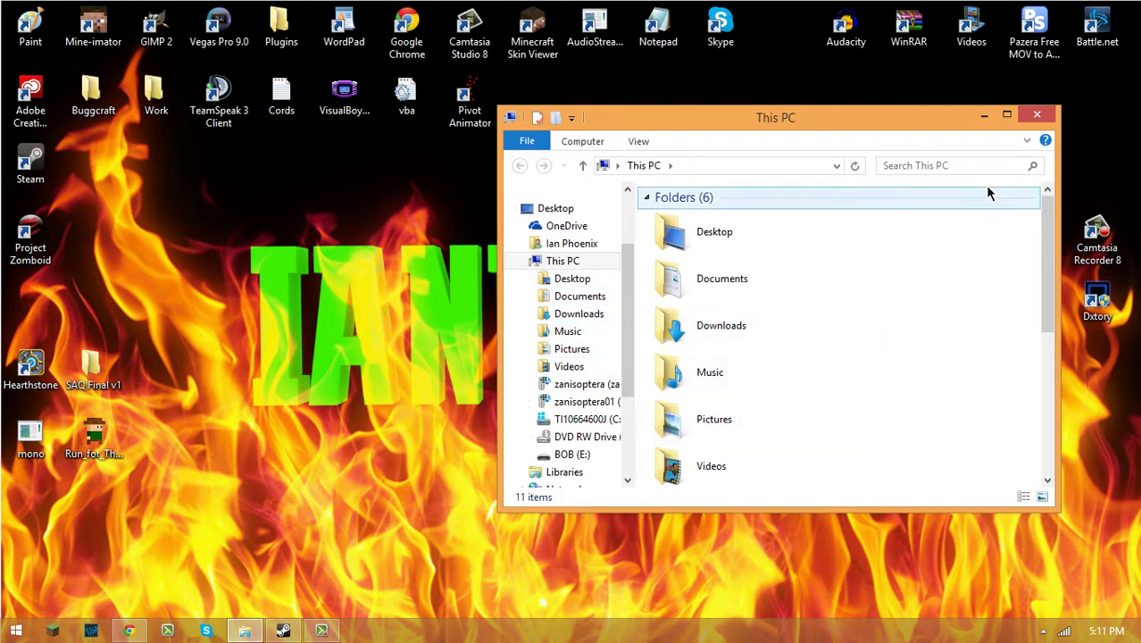
Step: Shift the Explorer window left and browse C: > Users > the user's profile folder
mouse_move(953, 122)
mouse_down()
mouse_move(902, 100)
mouse_move(898, 118)
mouse_up()
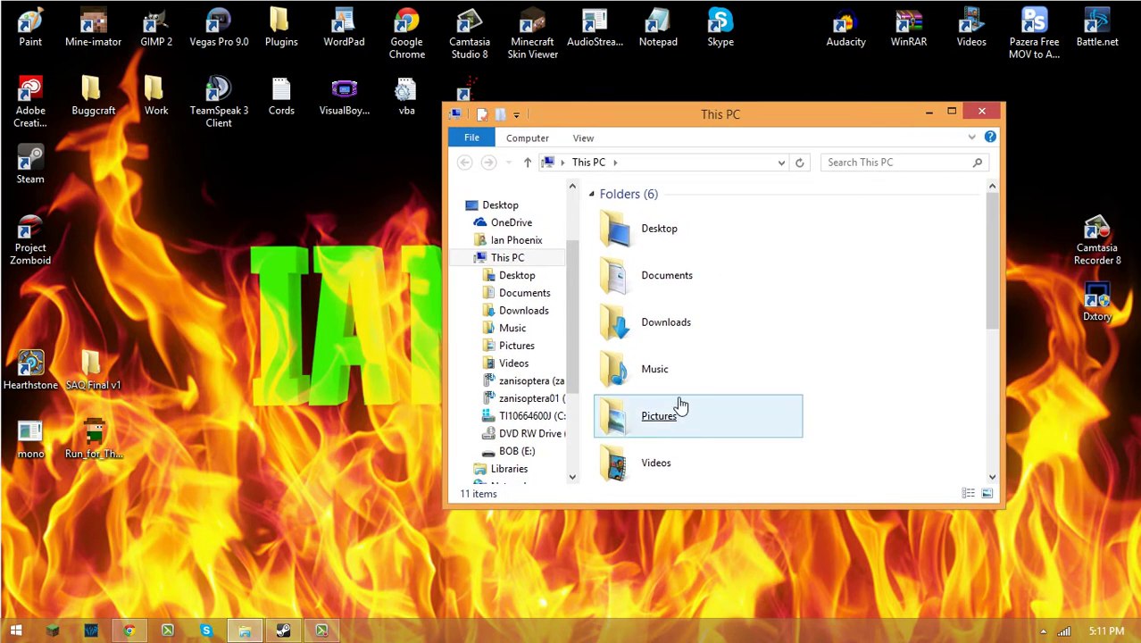
drag(573, 268, 576, 304)
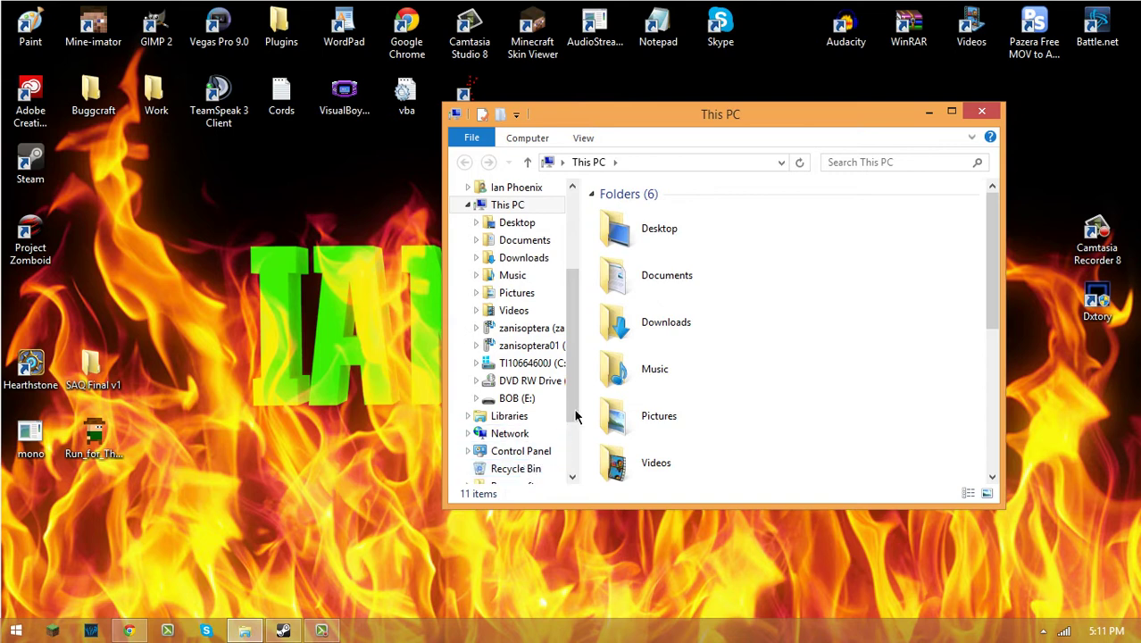
mouse_move(574, 415)
mouse_down()
mouse_move(578, 473)
mouse_move(604, 287)
mouse_up()
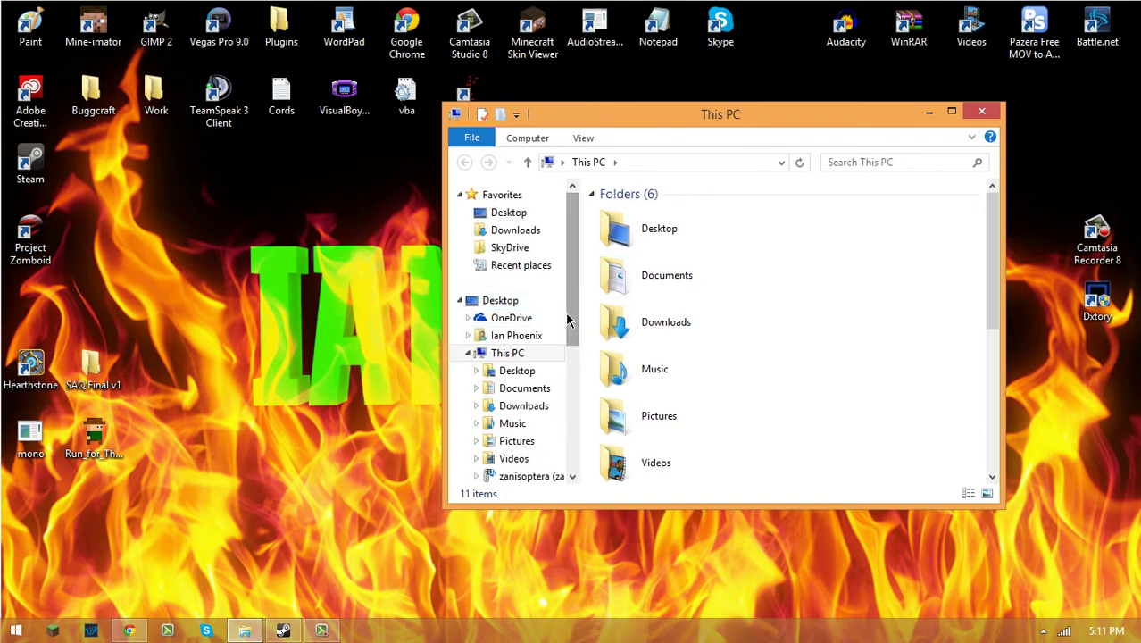
scroll(566, 321, down, 1)
scroll(566, 331, down, 1)
click(525, 296)
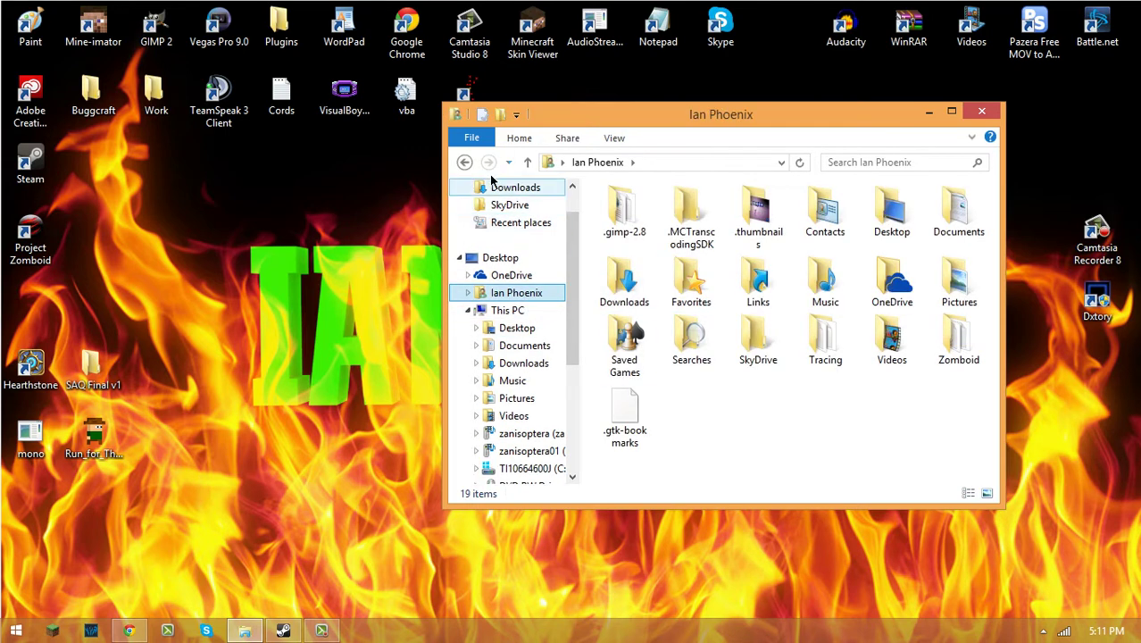
scroll(541, 375, down, 4)
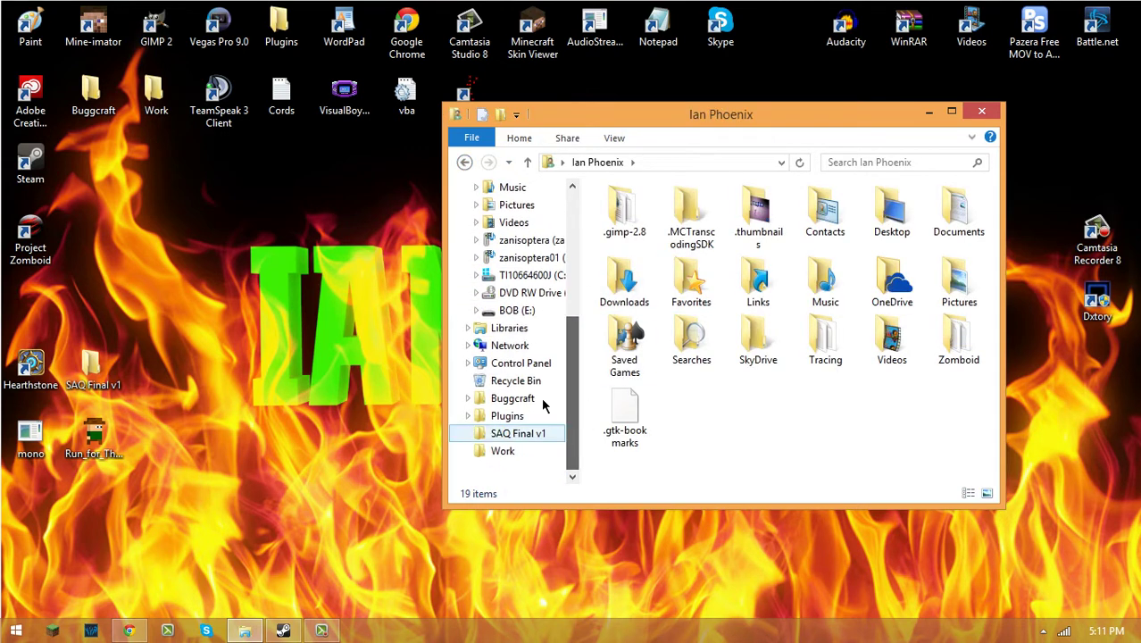
click(531, 275)
double_click(670, 319)
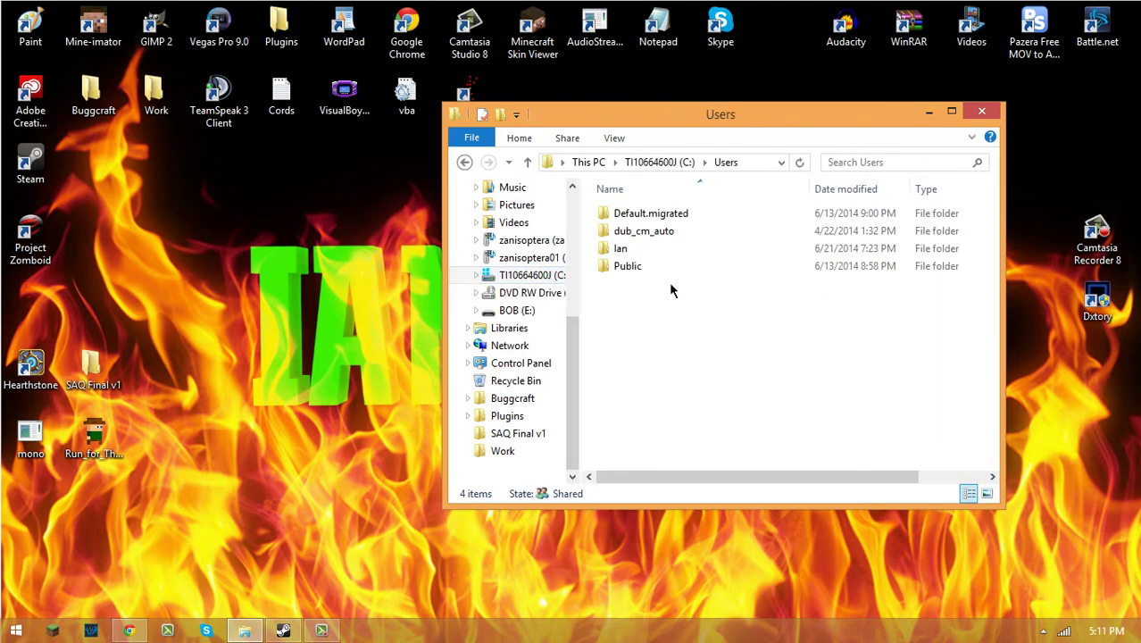
double_click(654, 253)
scroll(700, 326, down, 2)
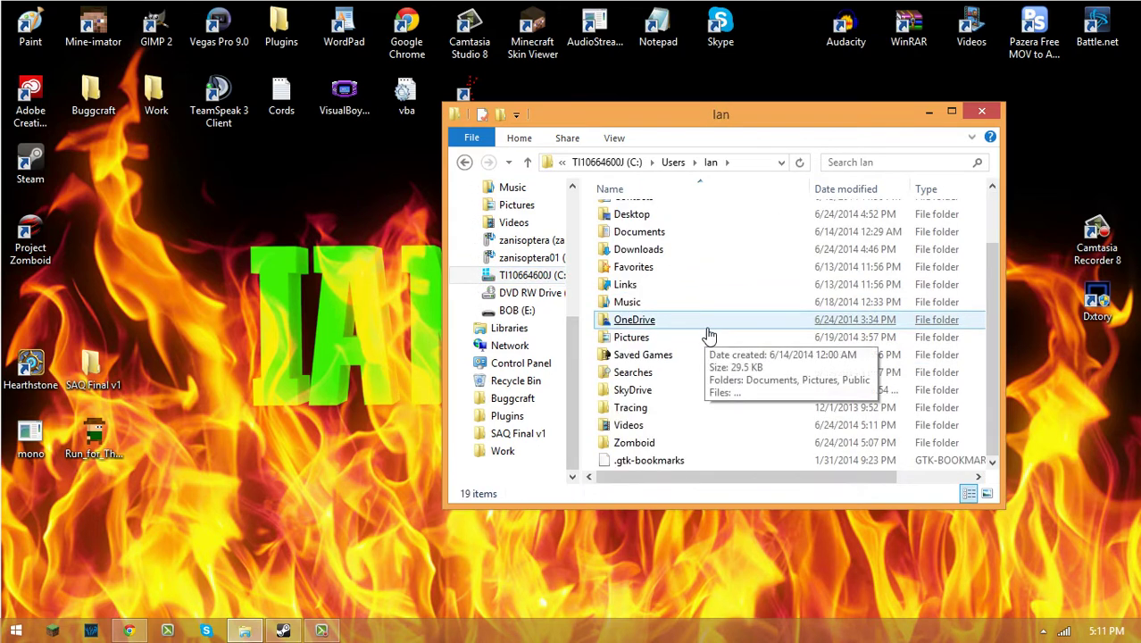
Step: Retrace from C: through Users and the profile folder into the Zomboid folder
click(465, 162)
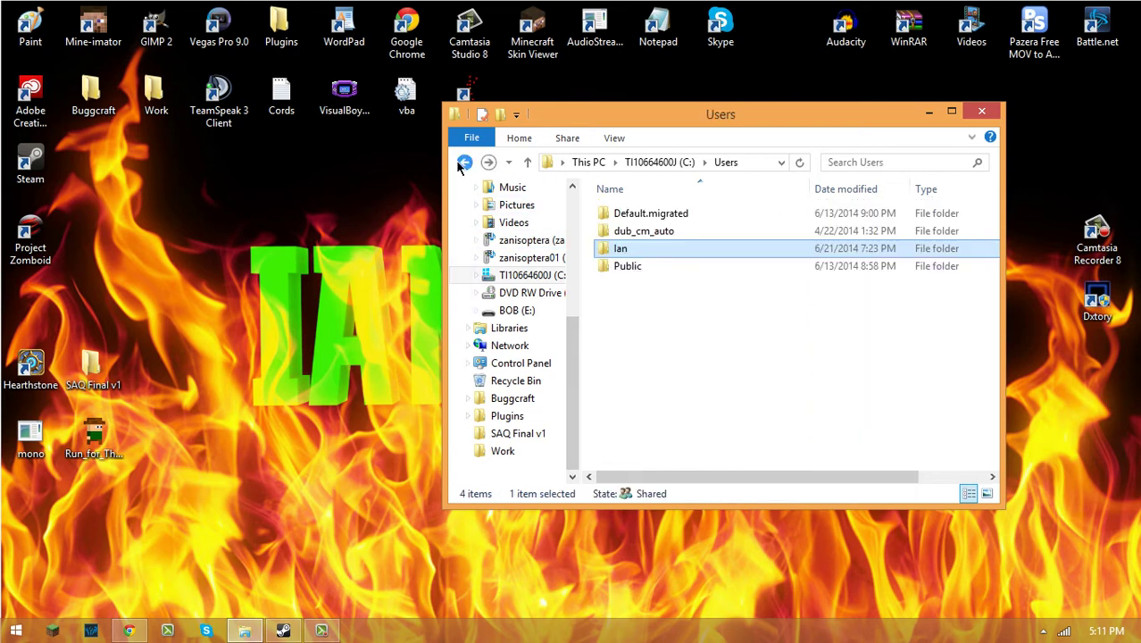
double_click(488, 163)
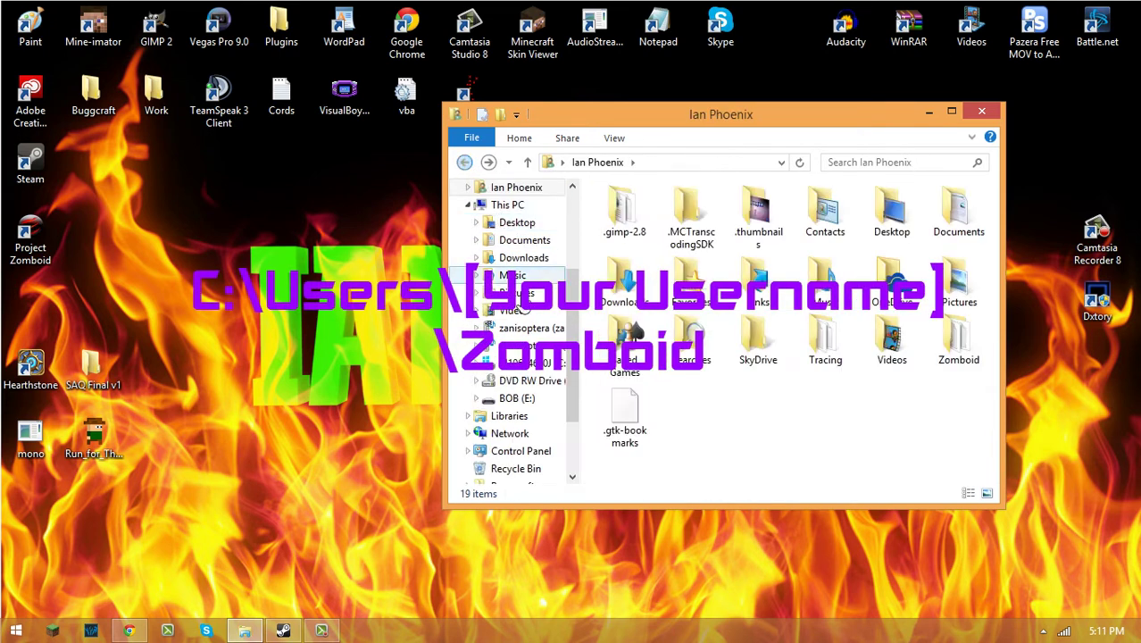
click(540, 363)
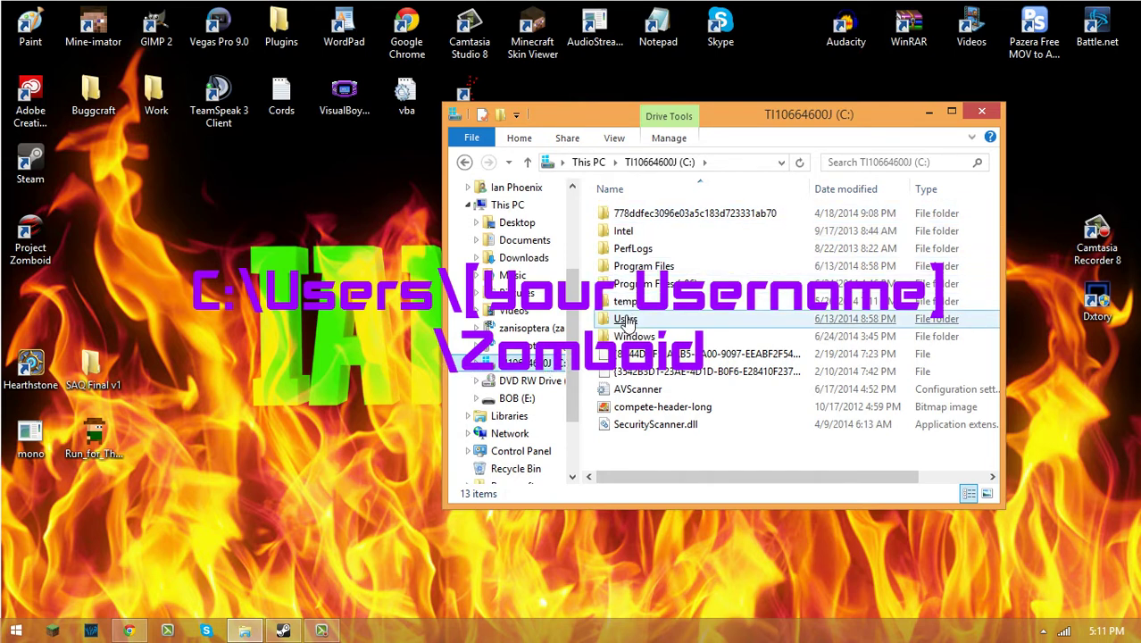
double_click(629, 319)
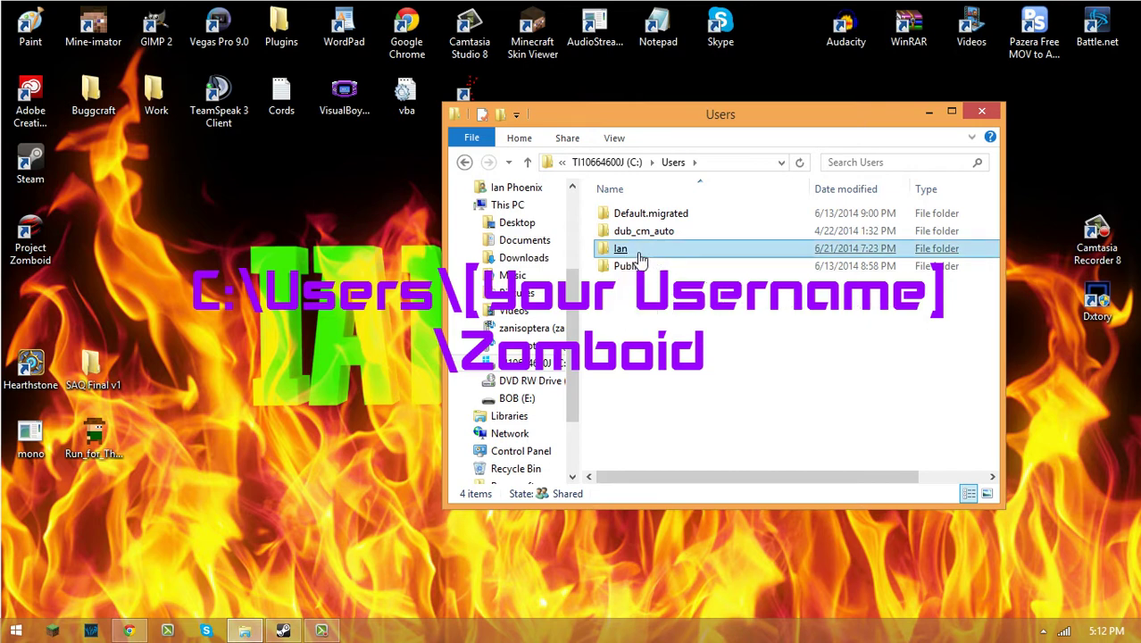
double_click(636, 254)
scroll(705, 278, down, 2)
scroll(705, 278, down, 1)
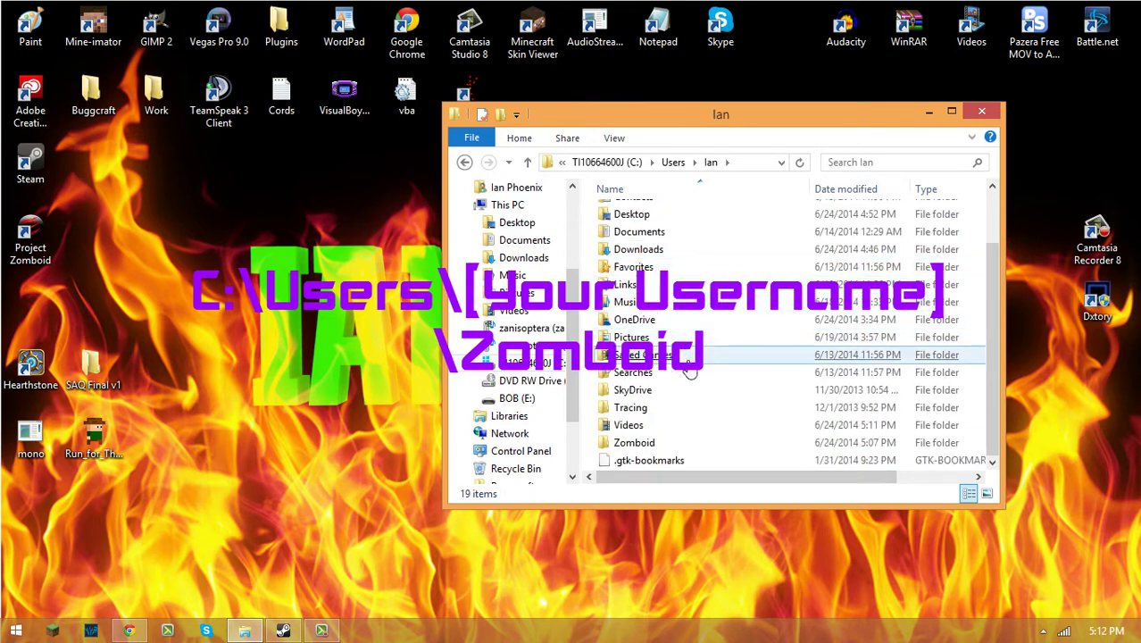
double_click(642, 442)
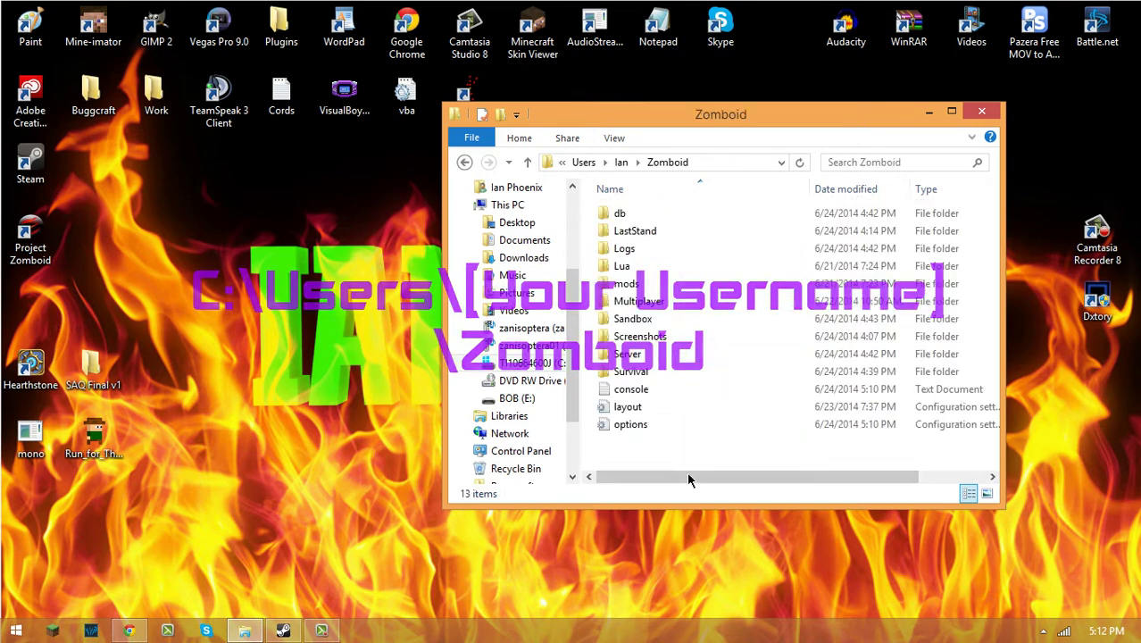
Step: Open the options file in Notepad and locate the width=1366 and height=715 lines
click(642, 425)
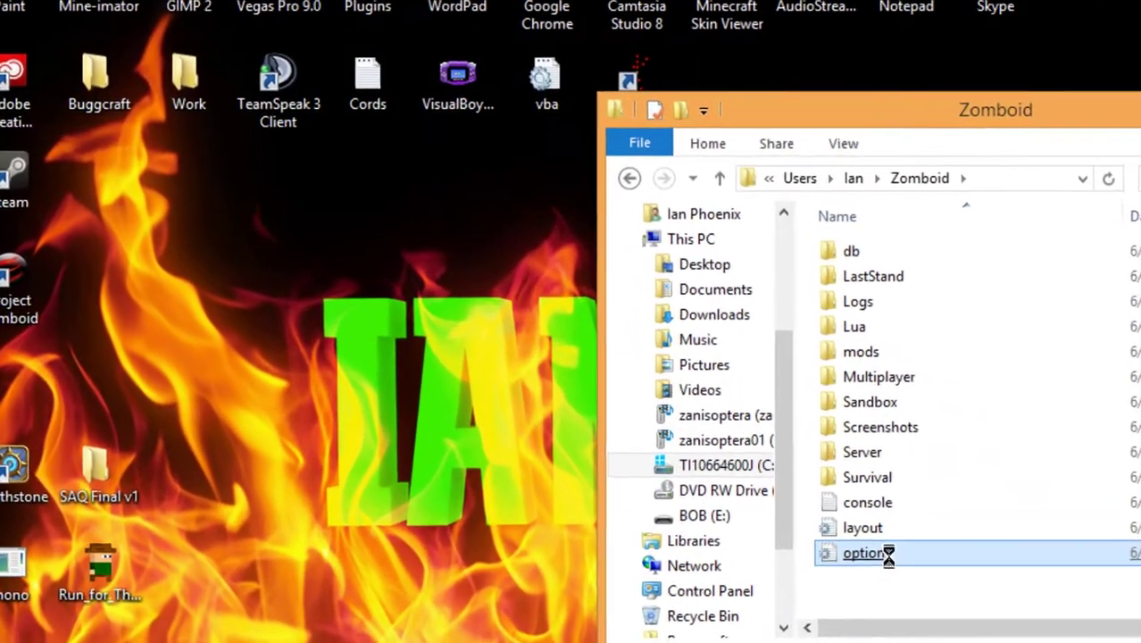
double_click(791, 505)
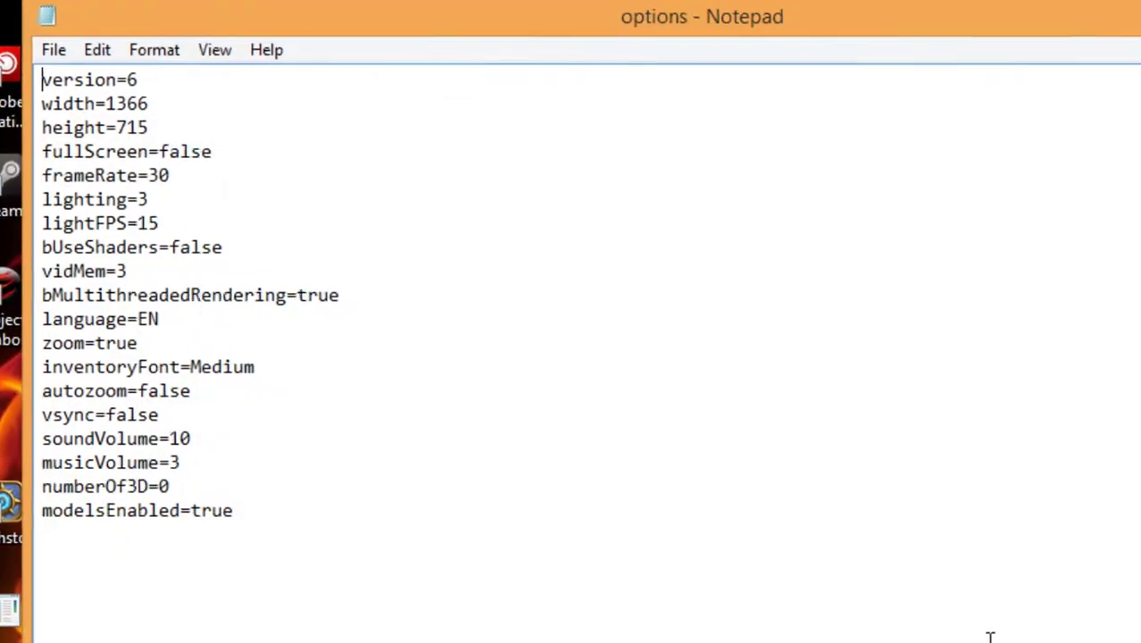
click(192, 93)
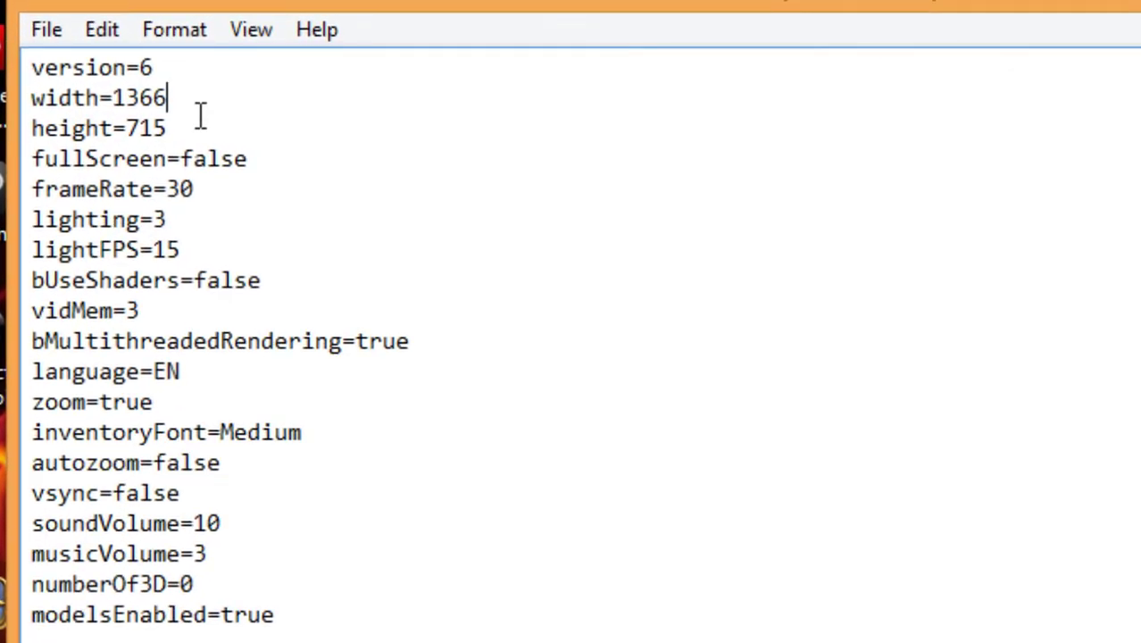
click(195, 125)
click(173, 96)
click(191, 121)
Step: Step down through display settings, vidMem=3, vsync=false and the volume lines to soundVolume=10
click(246, 161)
click(260, 189)
click(350, 313)
click(454, 380)
click(419, 406)
click(412, 438)
click(401, 493)
click(388, 538)
click(372, 585)
click(382, 616)
click(364, 576)
click(360, 534)
Step: Review bUseShaders, frameRate=30, fullScreen=false, zoom=true and language=EN in the options file
click(412, 436)
click(451, 366)
click(503, 333)
click(457, 291)
click(435, 308)
click(444, 252)
click(446, 216)
click(450, 189)
click(464, 162)
click(368, 90)
click(309, 69)
click(384, 271)
click(294, 314)
click(484, 338)
click(461, 401)
click(360, 375)
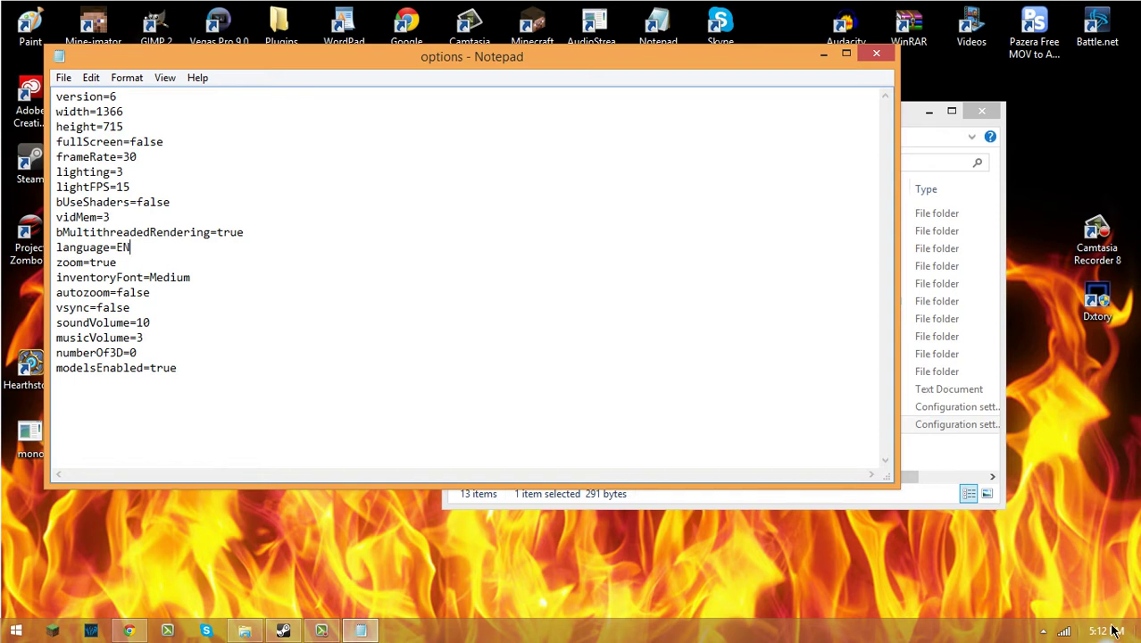
Step: Check June 29 and June 24 in the taskbar calendar, then refocus the Notepad options file
click(1113, 630)
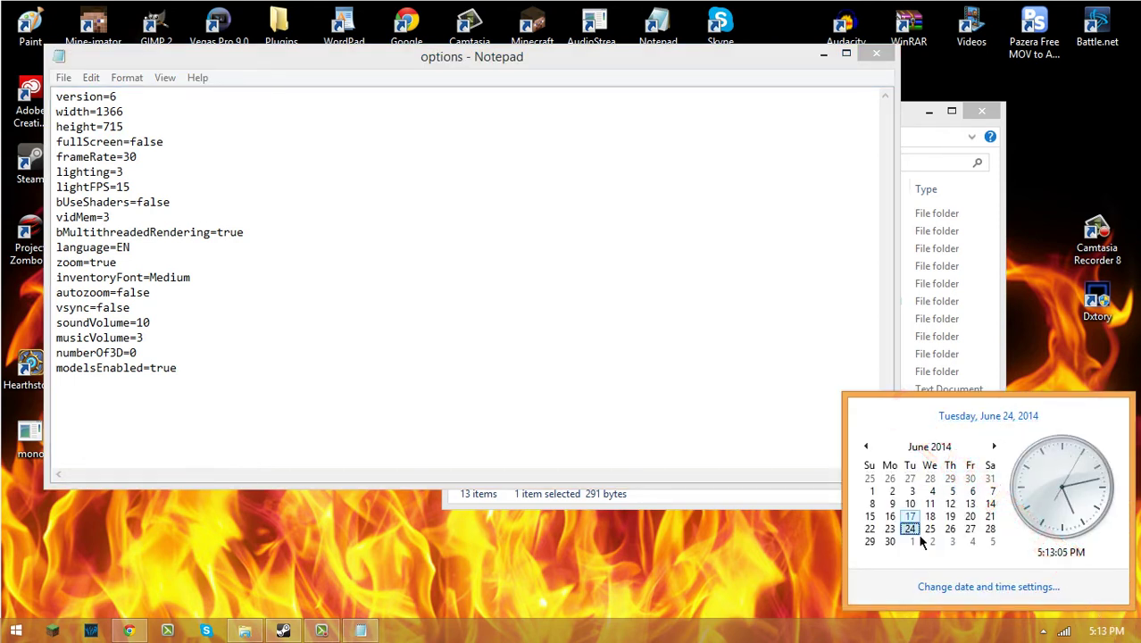
click(970, 587)
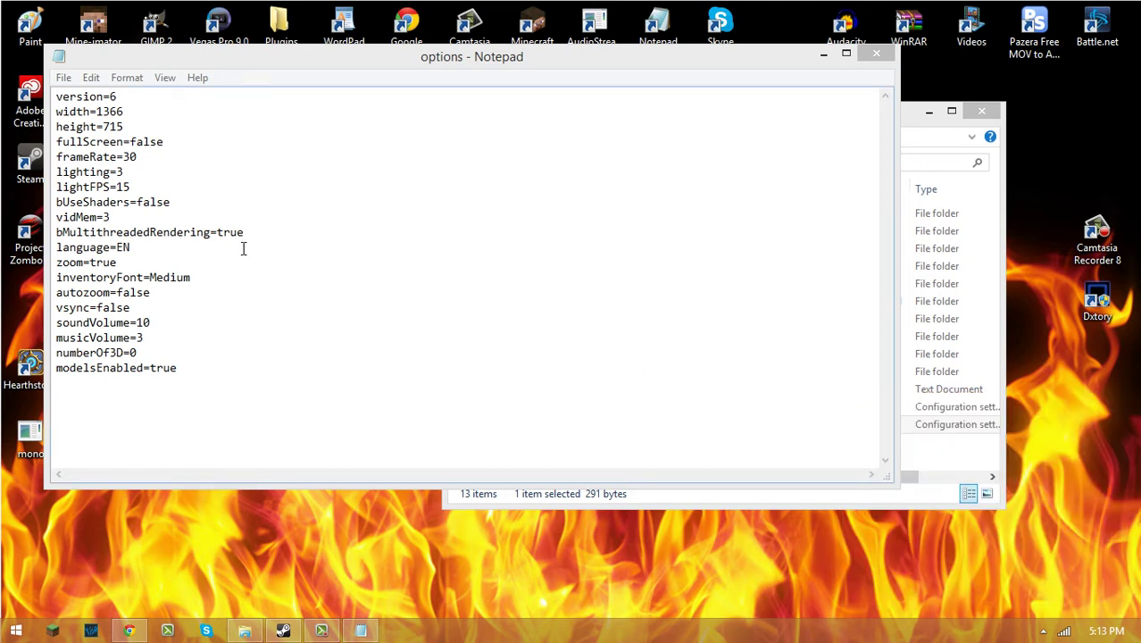
click(1091, 636)
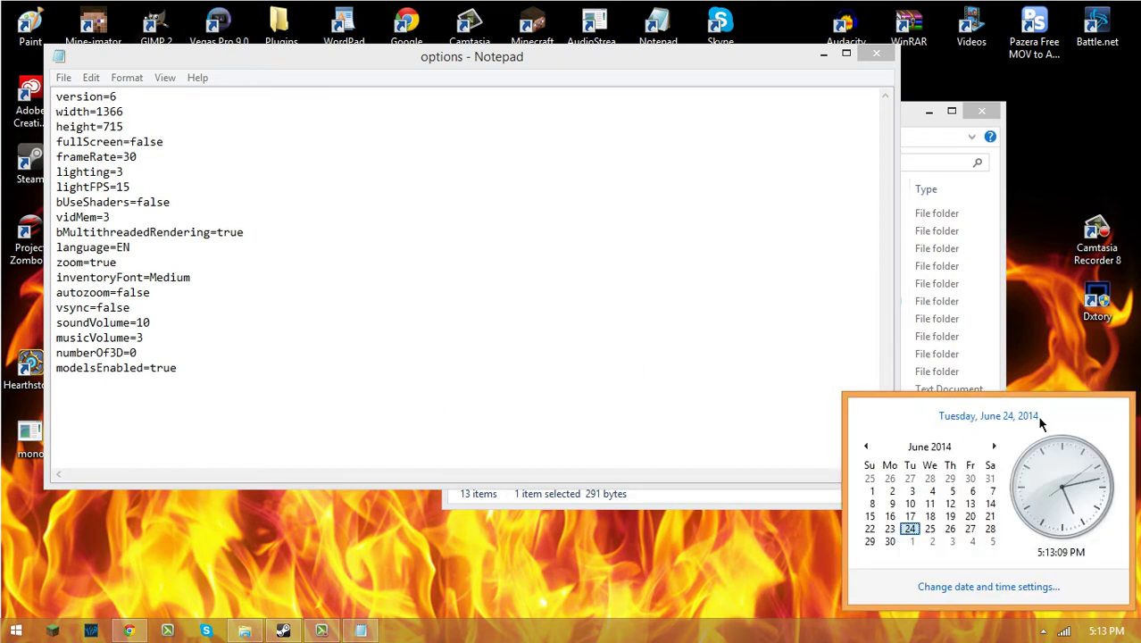
click(872, 544)
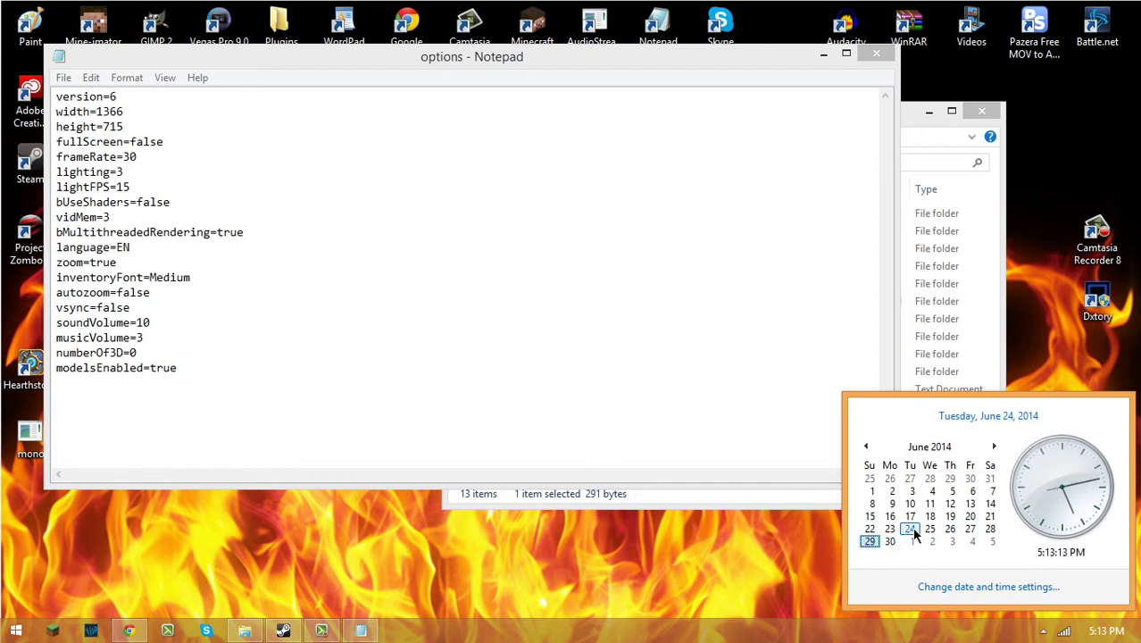
click(911, 529)
click(1049, 382)
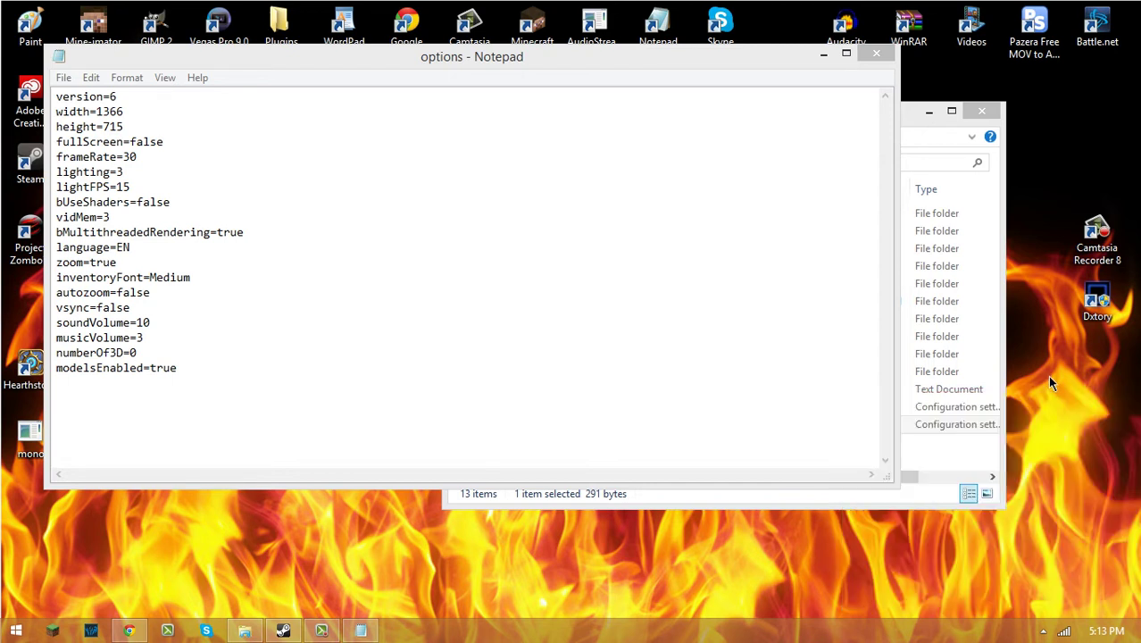
click(715, 200)
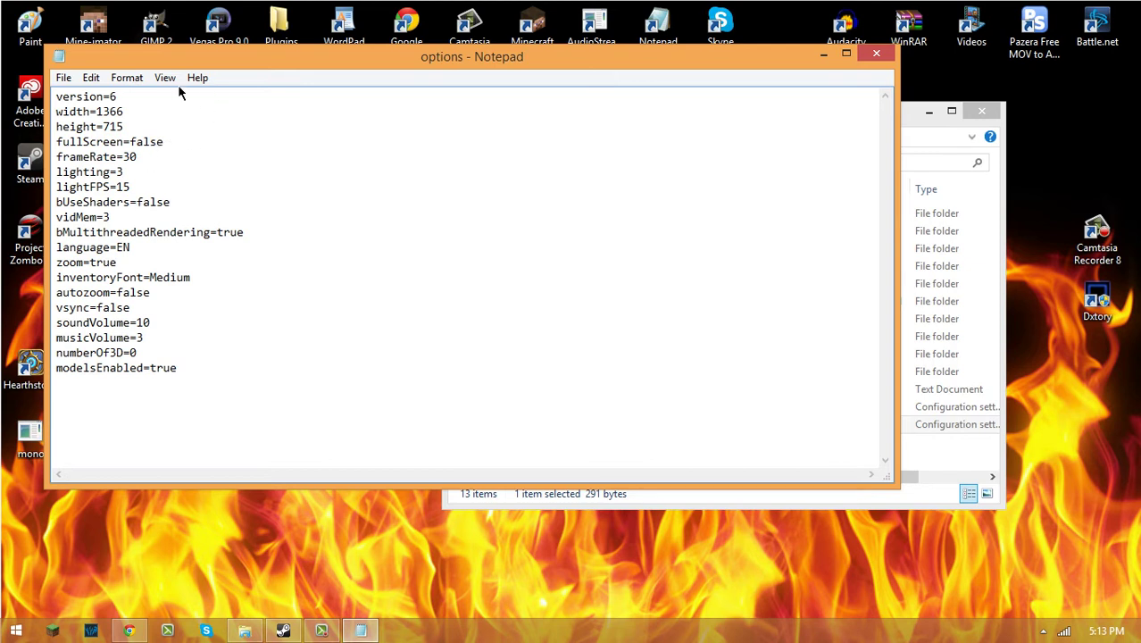
Step: Save the options file, then close Notepad and File Explorer
click(63, 78)
click(103, 135)
click(876, 53)
click(982, 111)
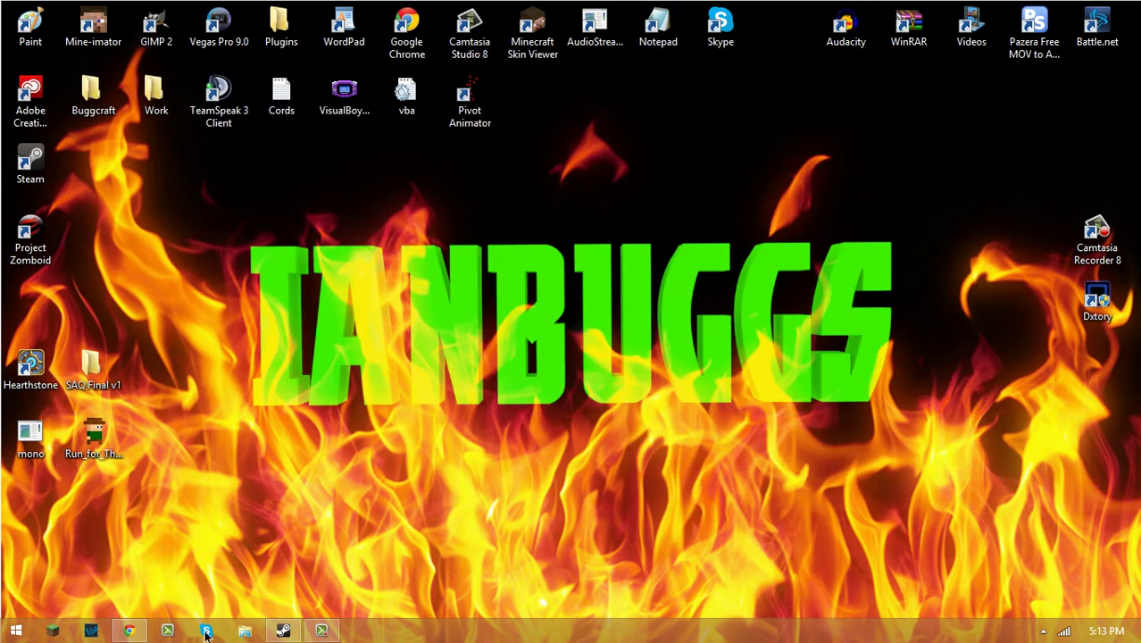
Step: Launch Project Zomboid from its Steam library page and quit the game window
click(284, 631)
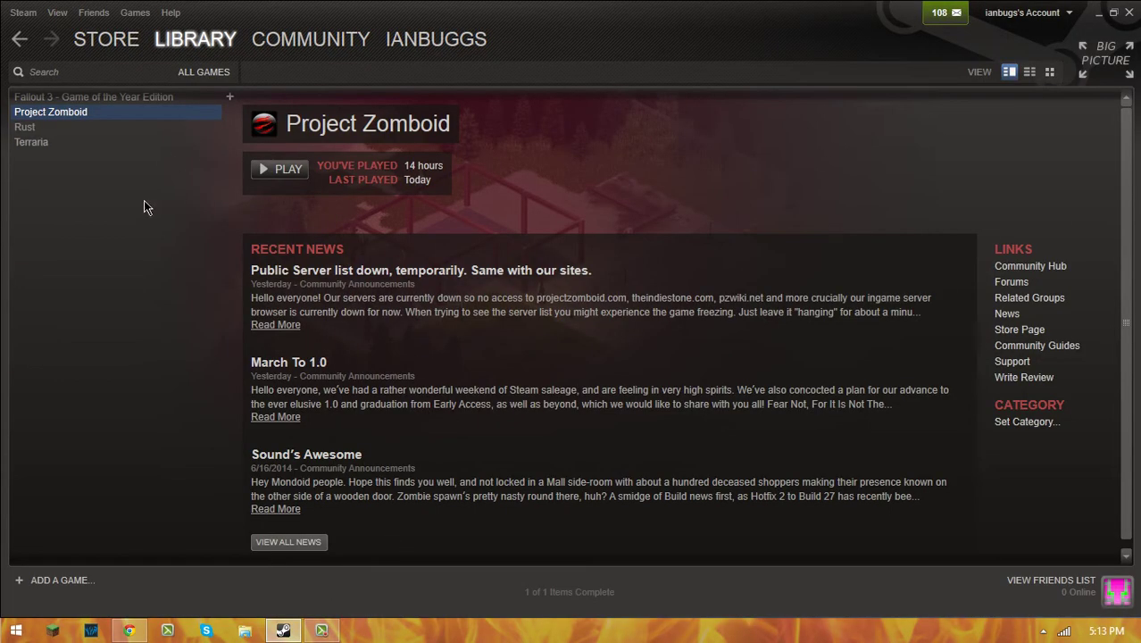
click(293, 170)
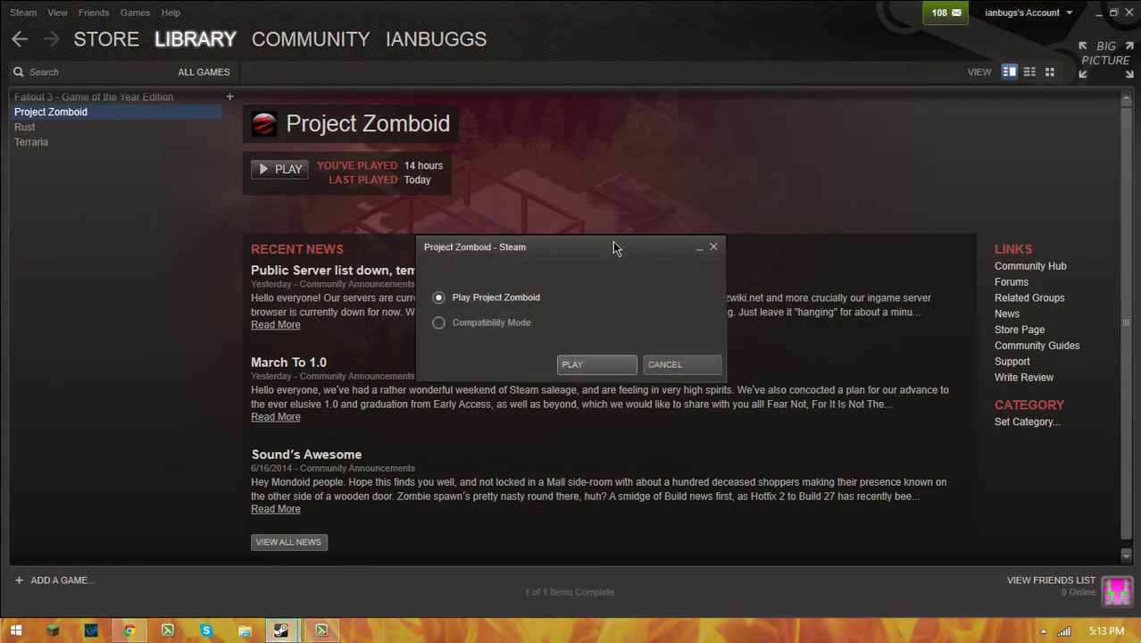
click(566, 366)
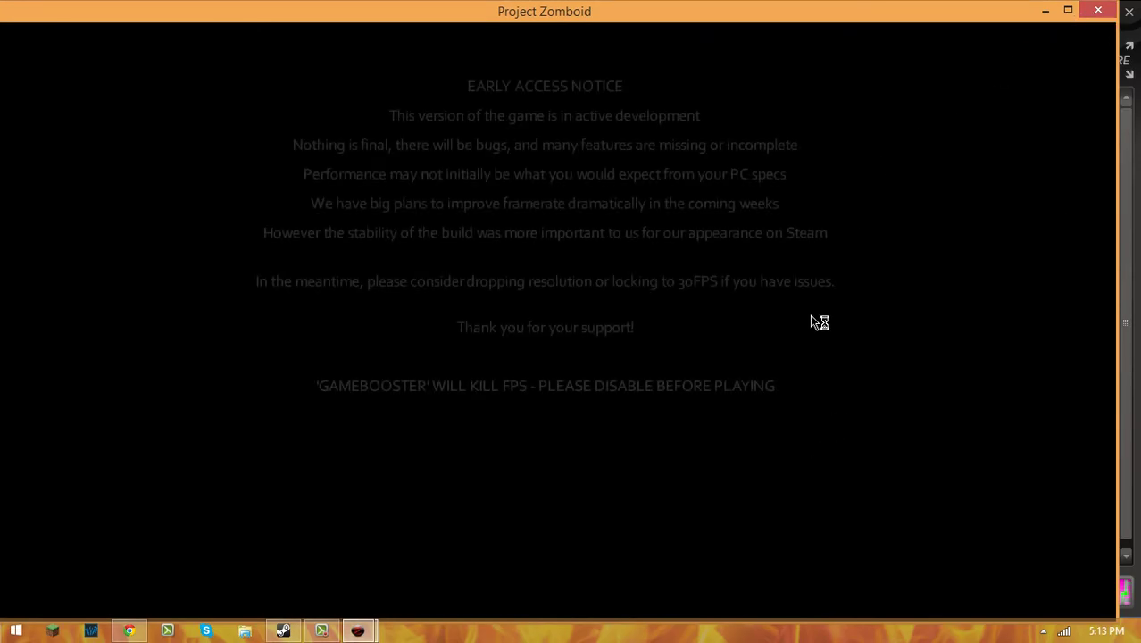
click(1097, 8)
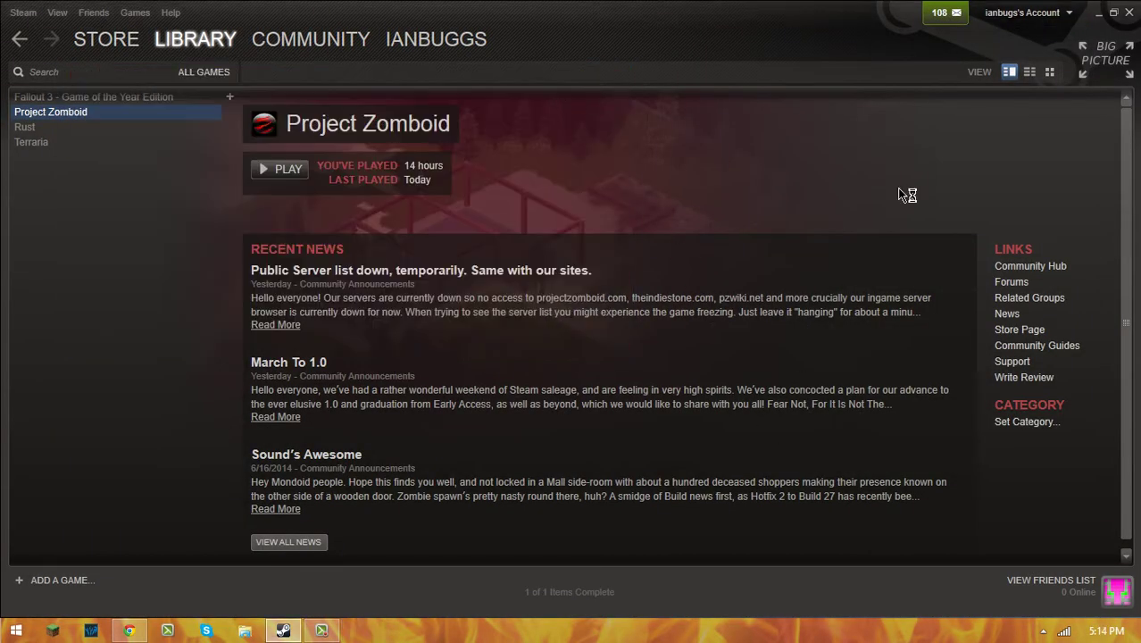
Step: Minimize Steam, move the Project Zomboid shortcut beside SAQ Final v1, and briefly open search
click(1098, 12)
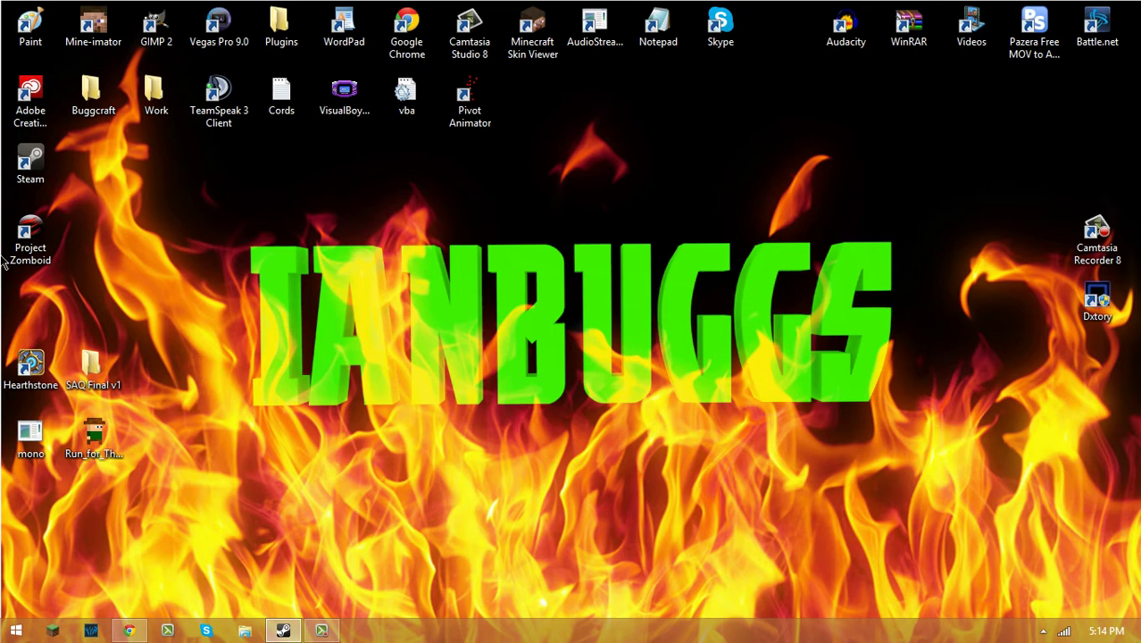
drag(29, 234, 155, 373)
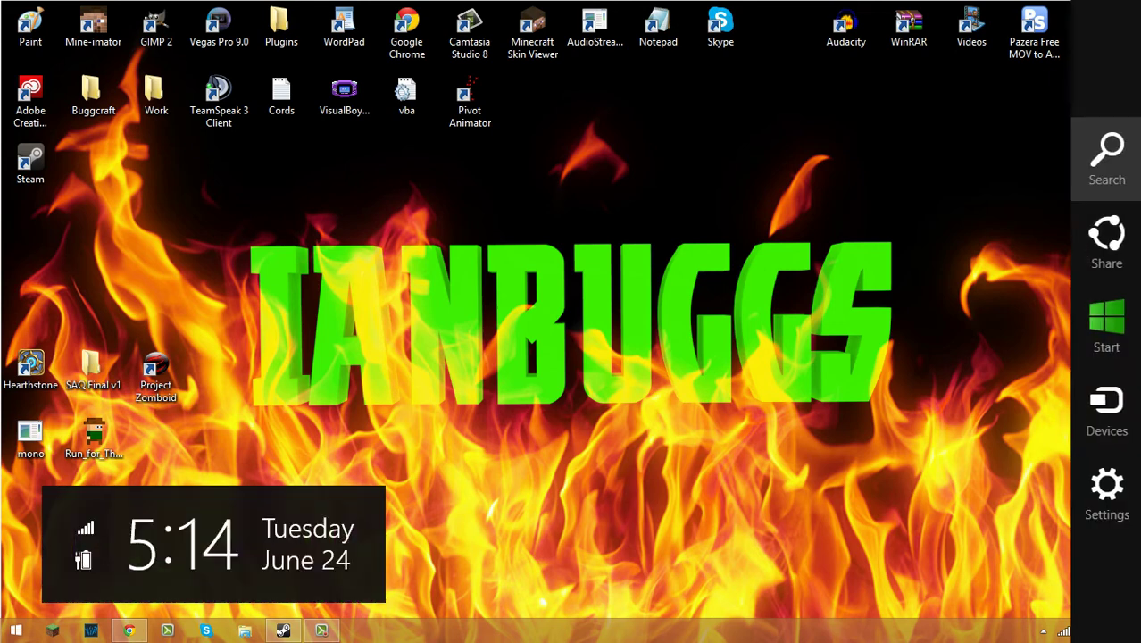
click(1103, 150)
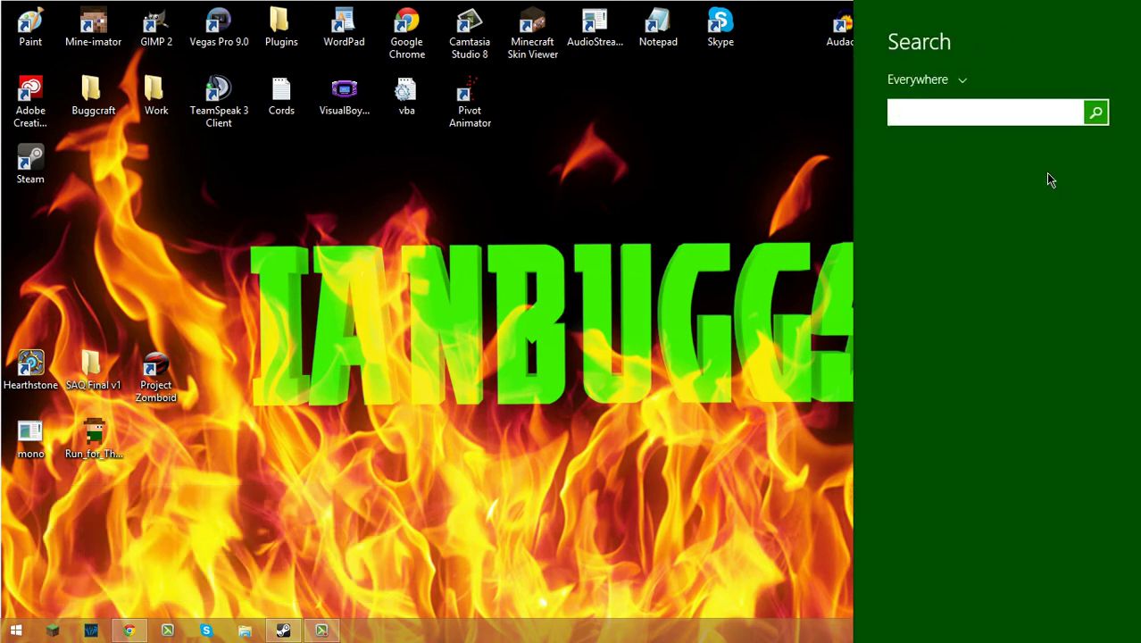
key(Escape)
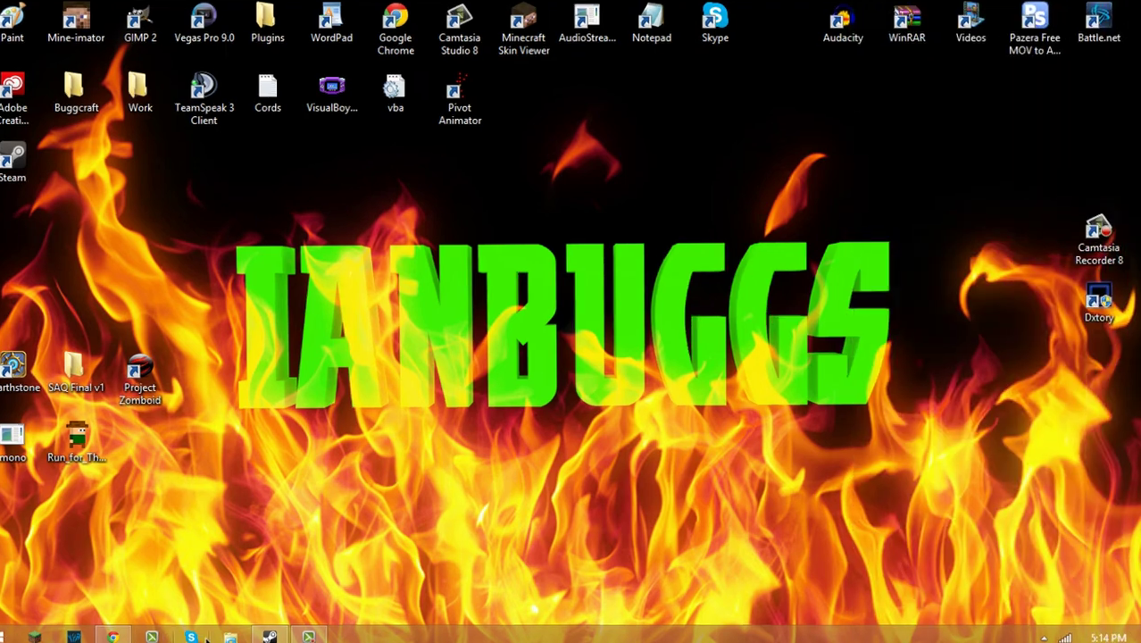
Step: Open File Explorer and go from the C: drive into Program Files (x86) > Steam
click(245, 631)
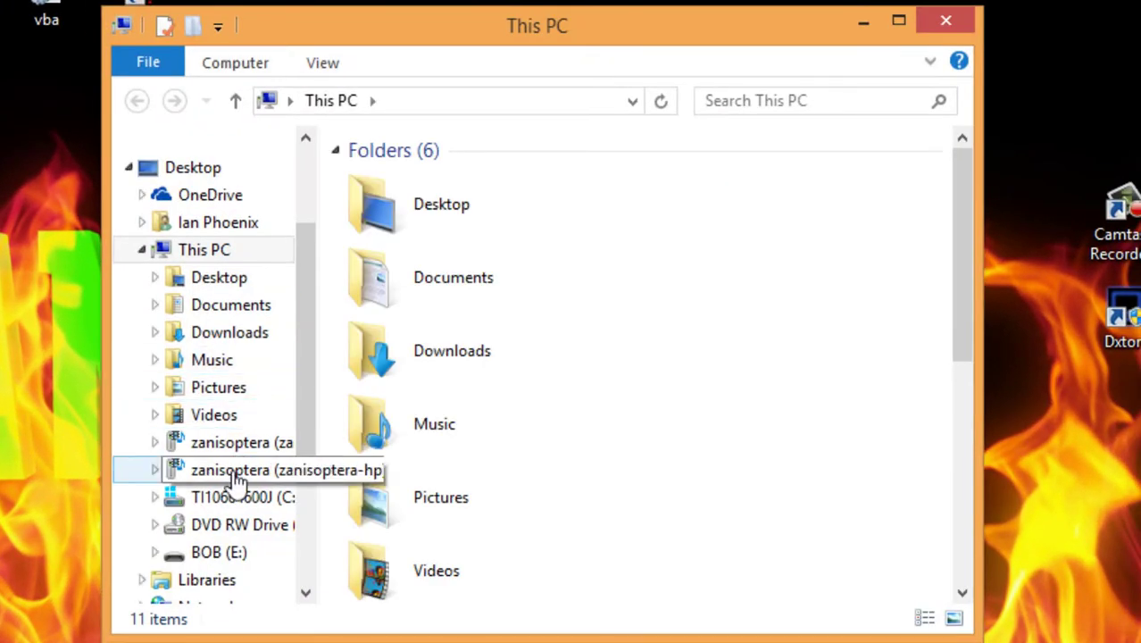
click(228, 498)
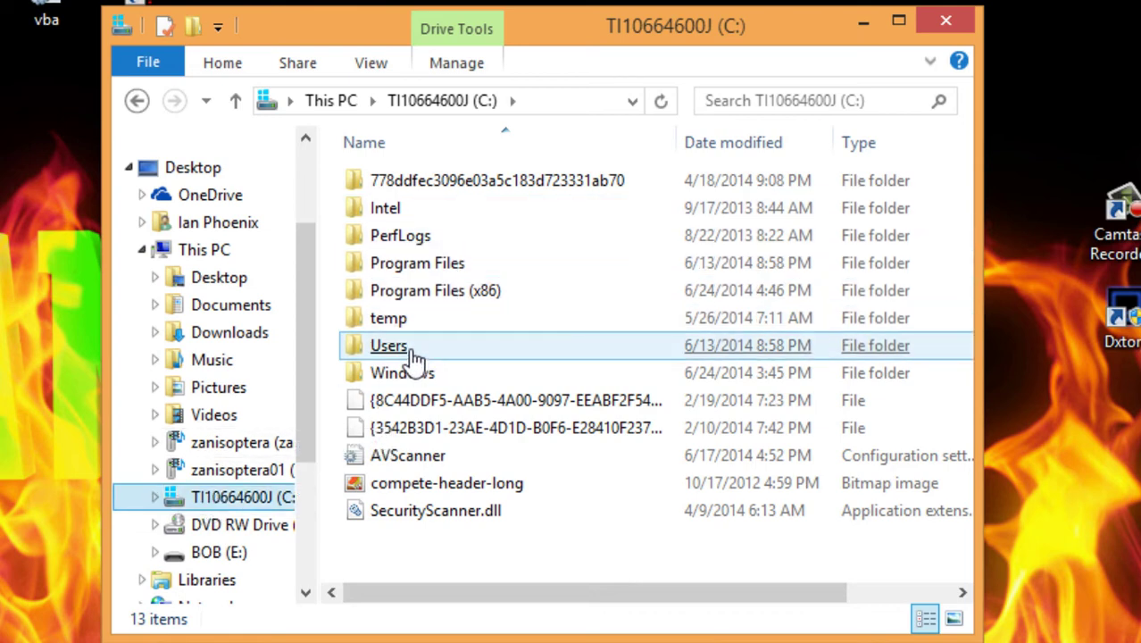
click(446, 300)
double_click(446, 300)
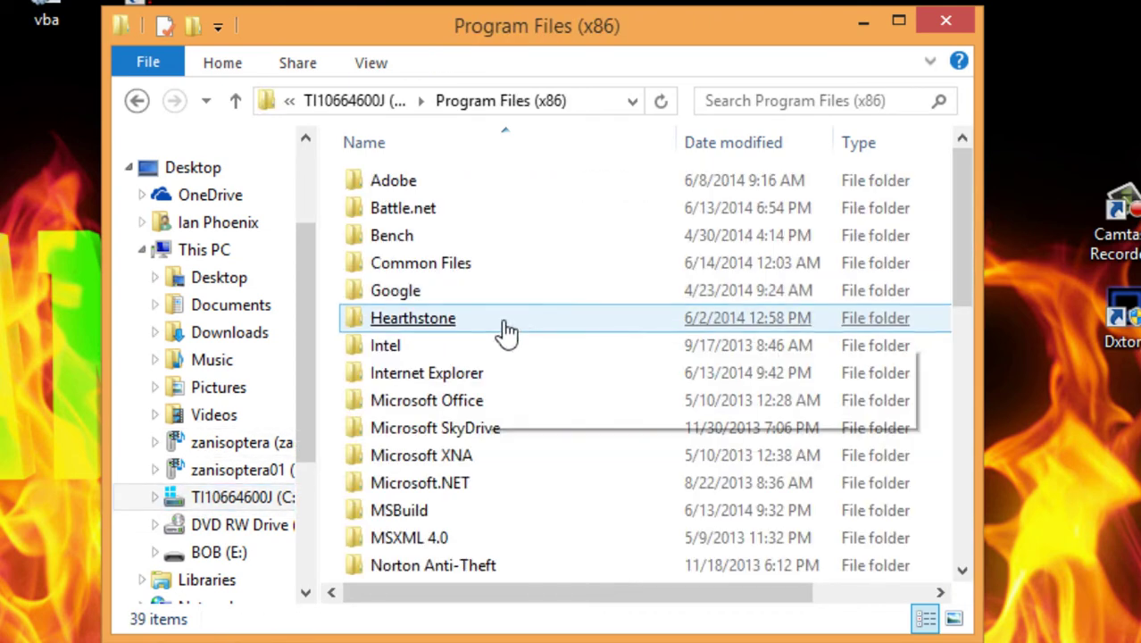
scroll(523, 331, down, 3)
scroll(516, 370, down, 2)
click(496, 374)
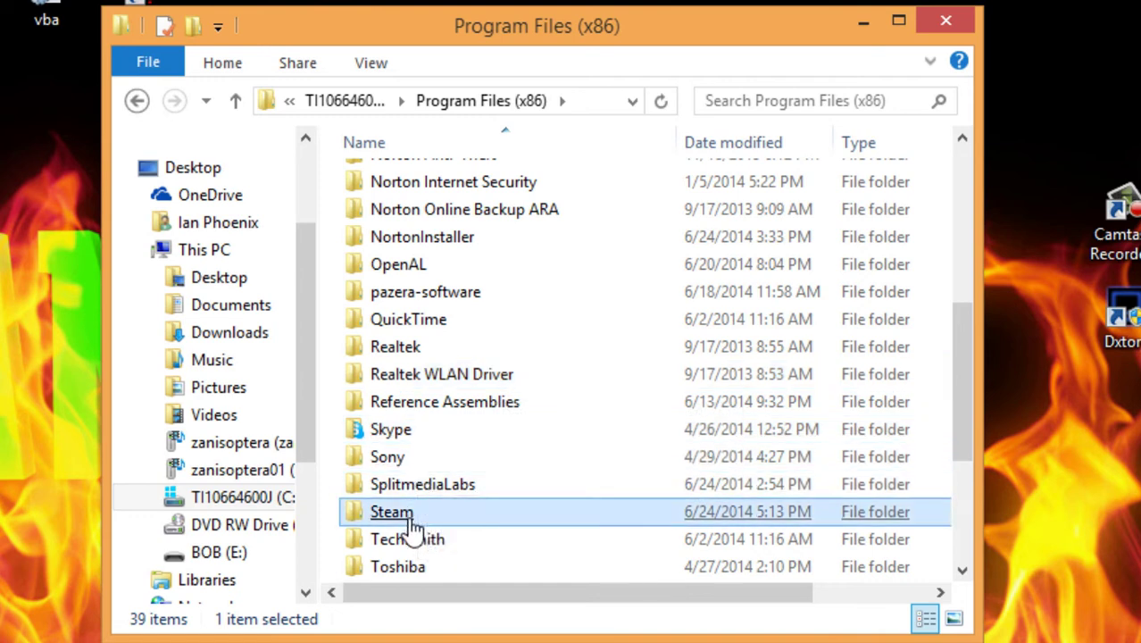
double_click(352, 516)
Step: Continue through SteamApps > common into ProjectZomboid and select ProjectZomboid32
scroll(593, 280, down, 2)
scroll(553, 277, down, 1)
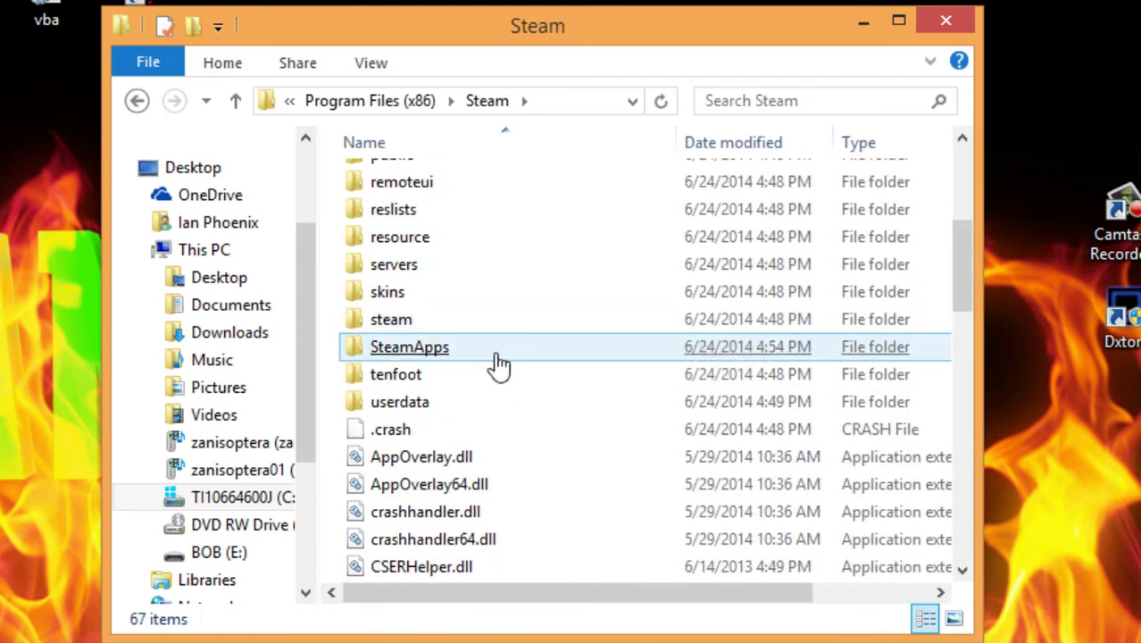
double_click(422, 361)
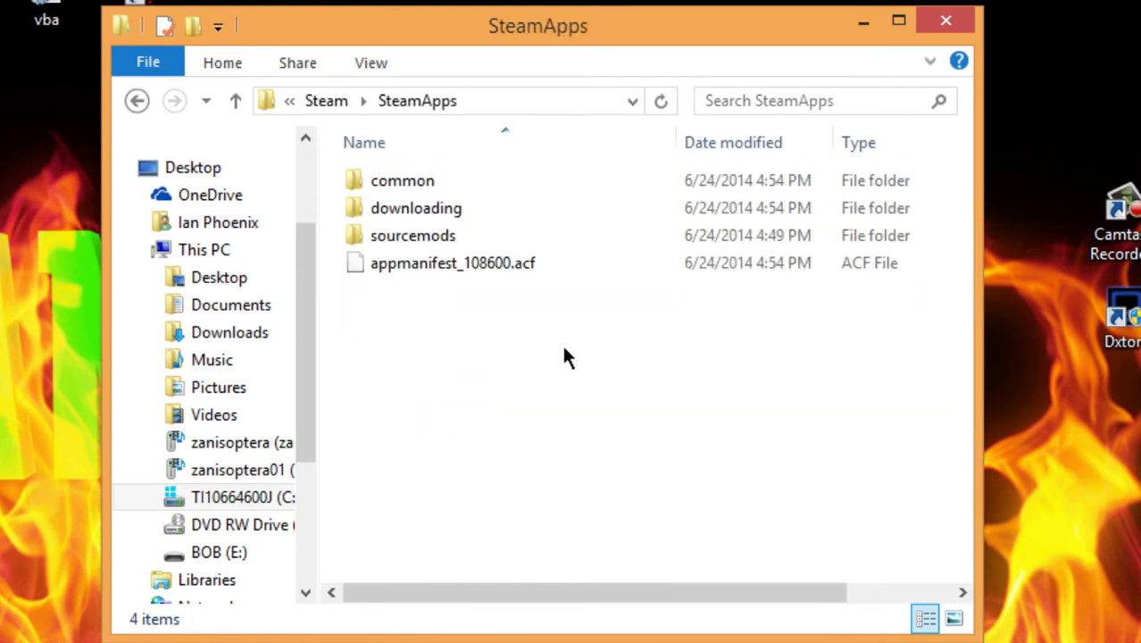
double_click(413, 187)
click(420, 191)
double_click(420, 191)
scroll(598, 268, down, 4)
click(598, 298)
scroll(587, 298, down, 3)
scroll(582, 298, down, 4)
scroll(582, 298, down, 4)
click(580, 298)
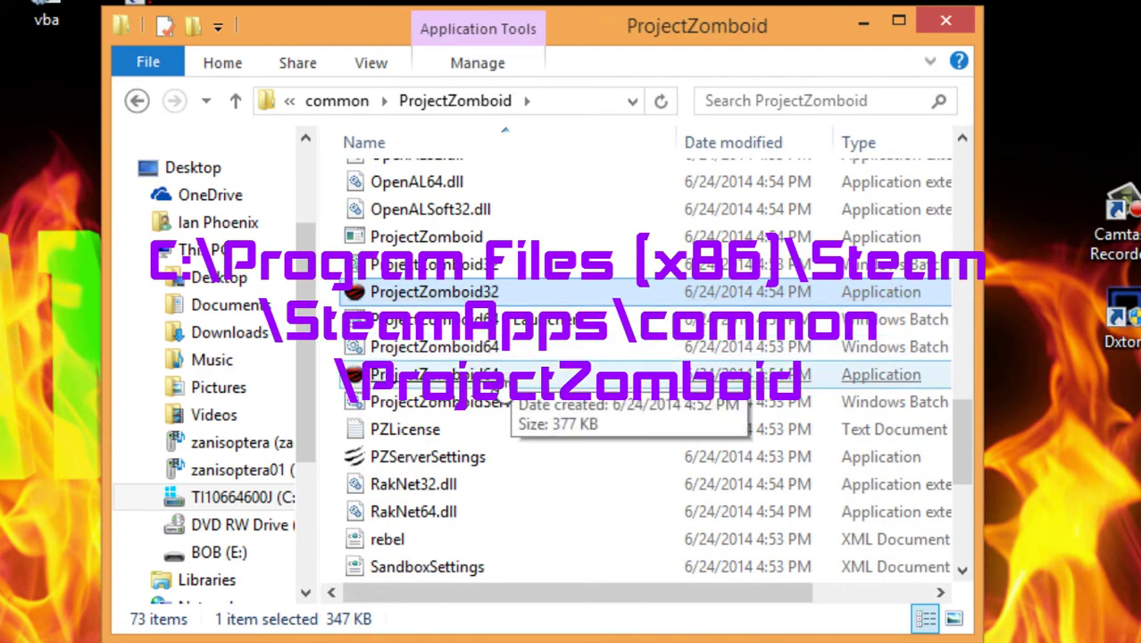
Step: Select the 377 KB ProjectZomboid64 application in the ProjectZomboid file list
click(509, 375)
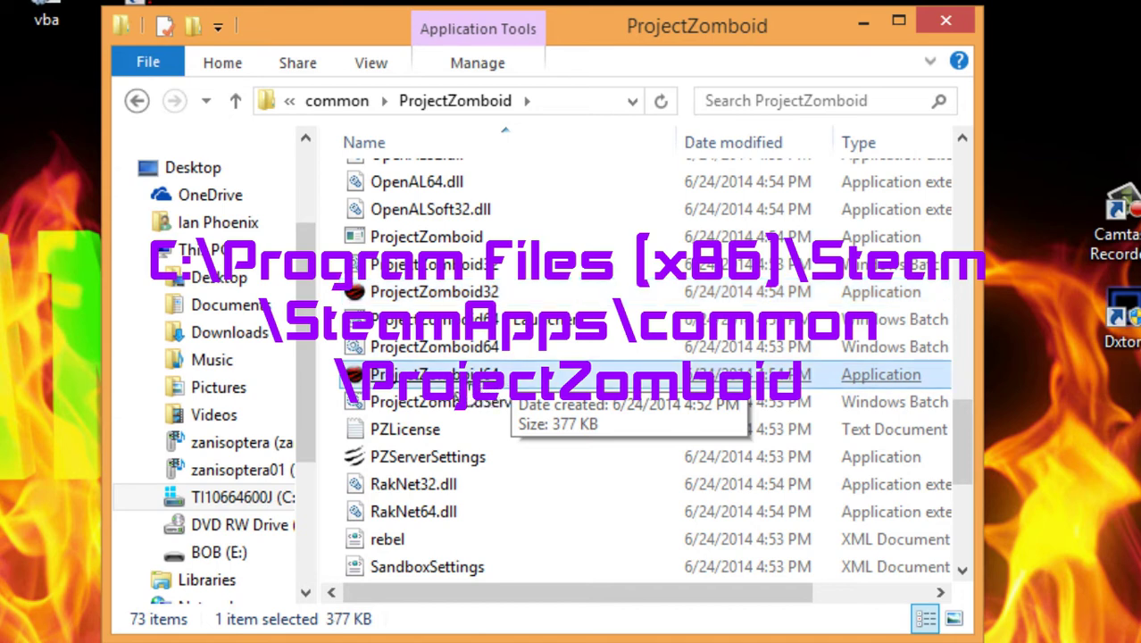